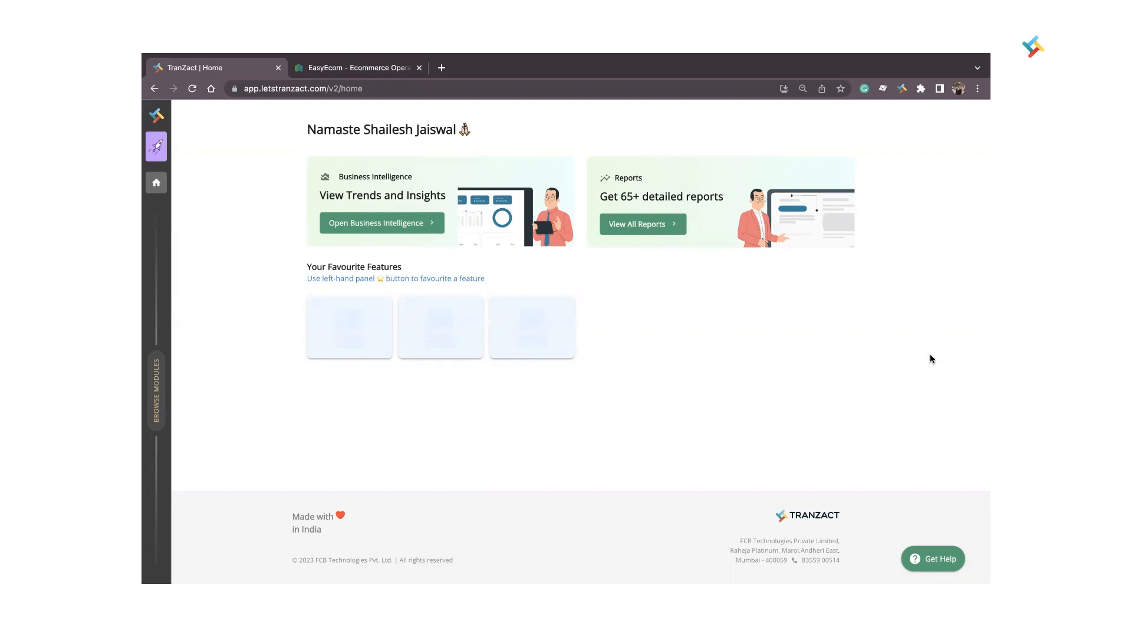
# View the MacBook Air inventory in EasyEcom and return to TranZact to open the inventory item master.
pyautogui.click(358, 68)
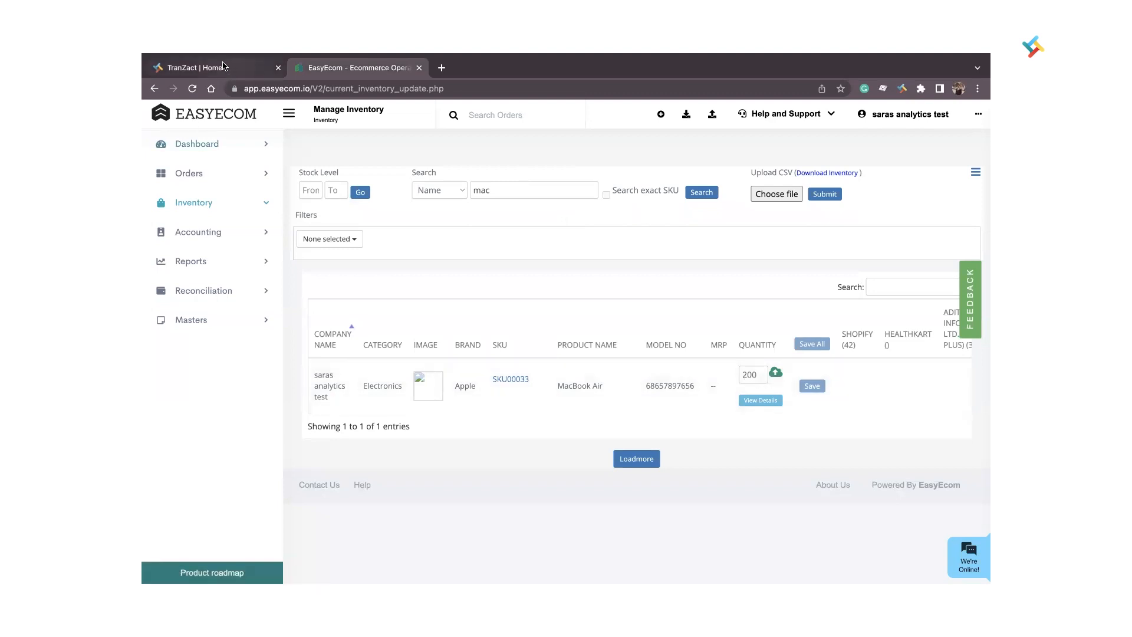
pyautogui.click(194, 67)
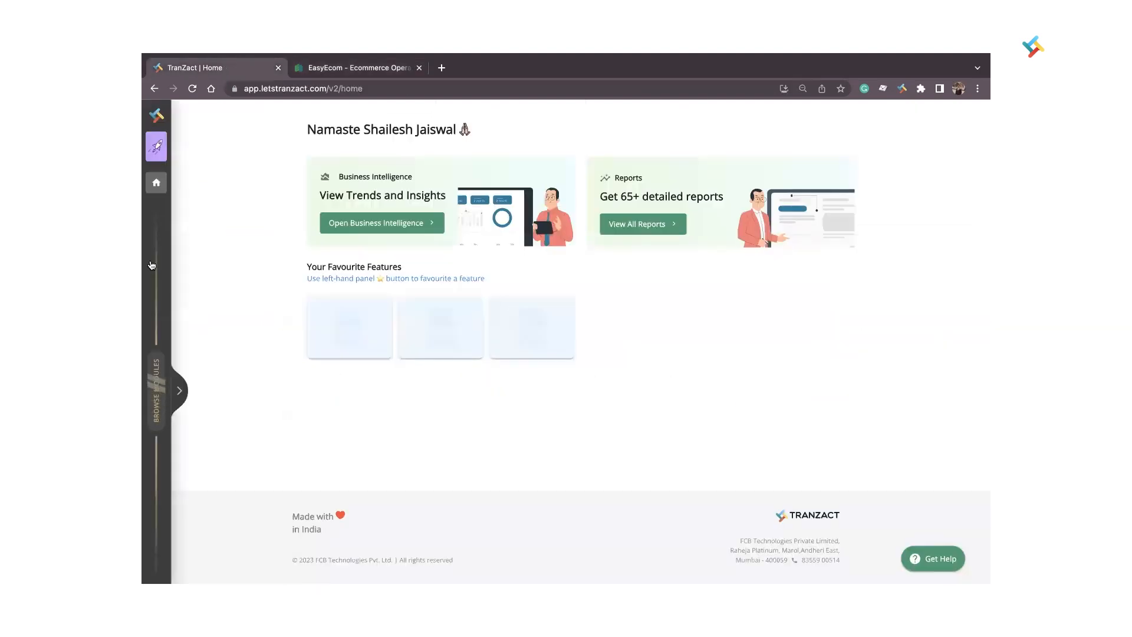
pyautogui.moveTo(152, 265)
pyautogui.click(217, 247)
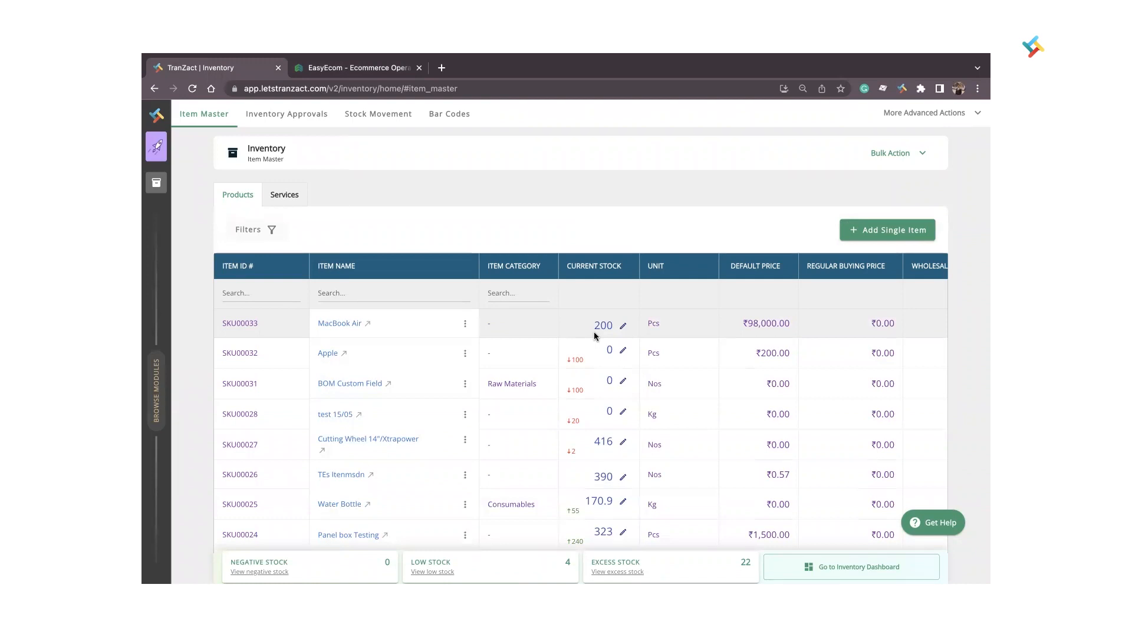
# Examine the item master's columns, including the EasyEcom fields, and the stores offered in the store filter.
pyautogui.hscroll(10, 594, 332)
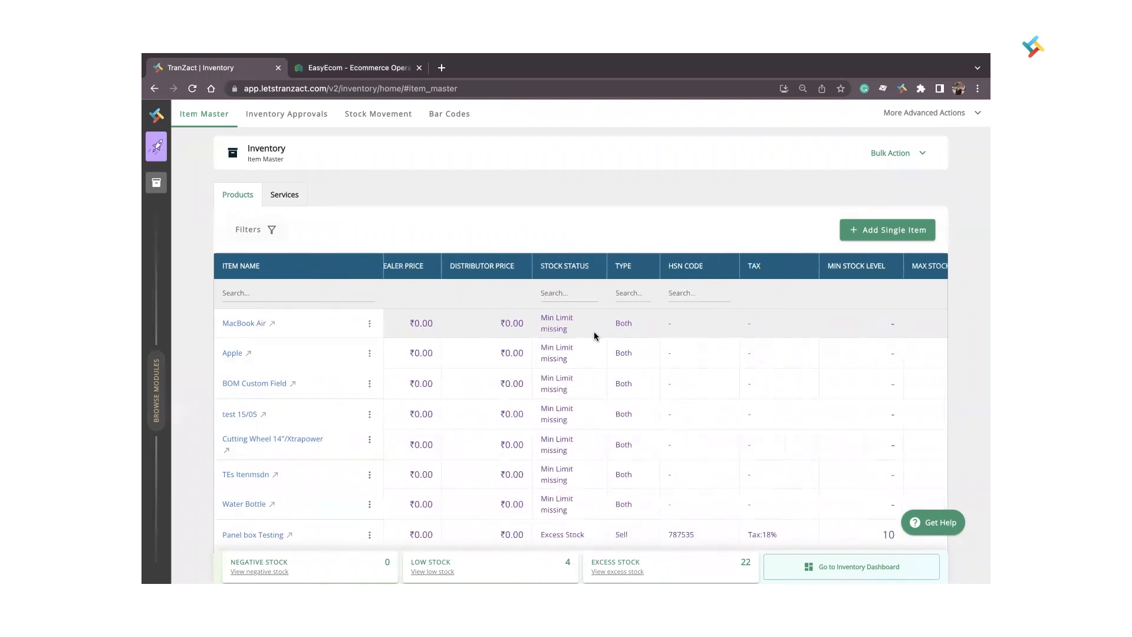
pyautogui.hscroll(-8, 593, 331)
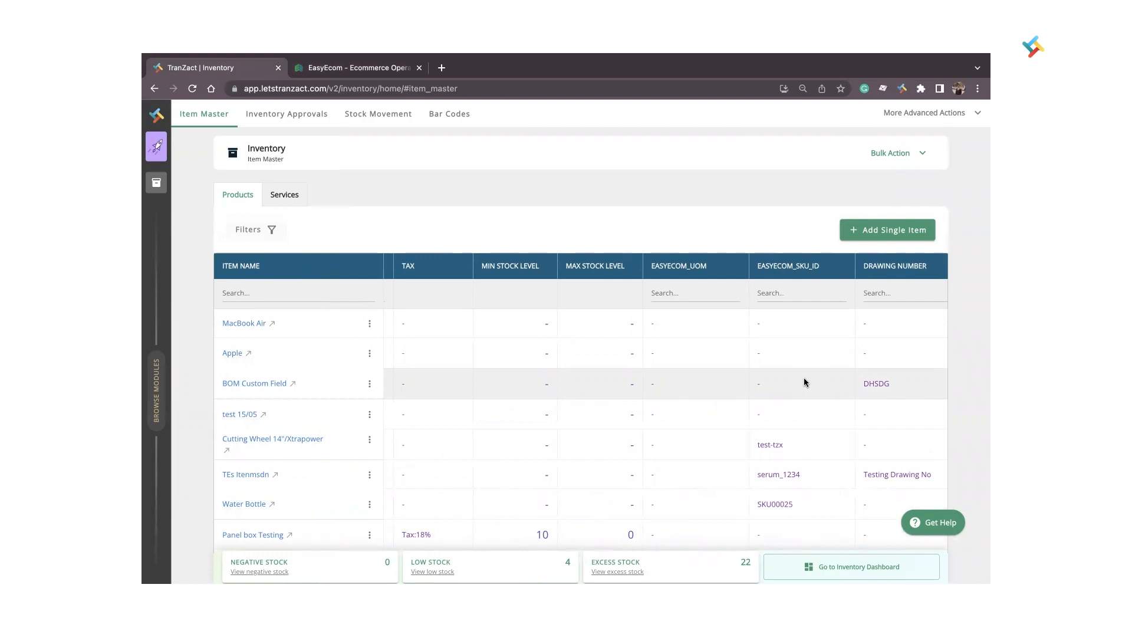
pyautogui.hscroll(-10, 804, 377)
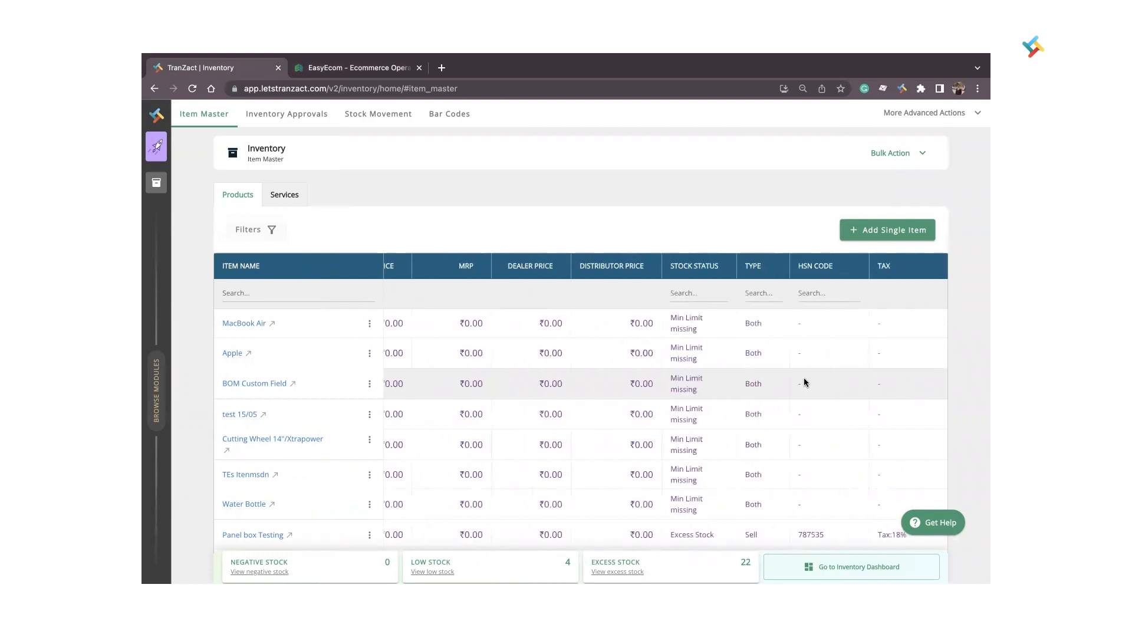
pyautogui.click(261, 229)
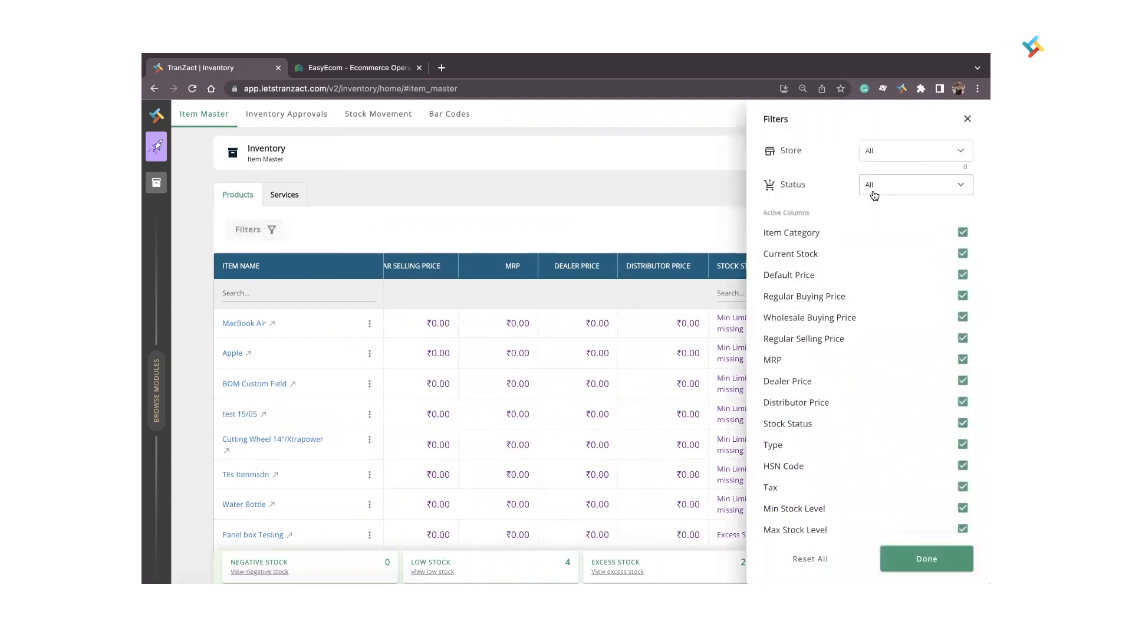
pyautogui.click(895, 150)
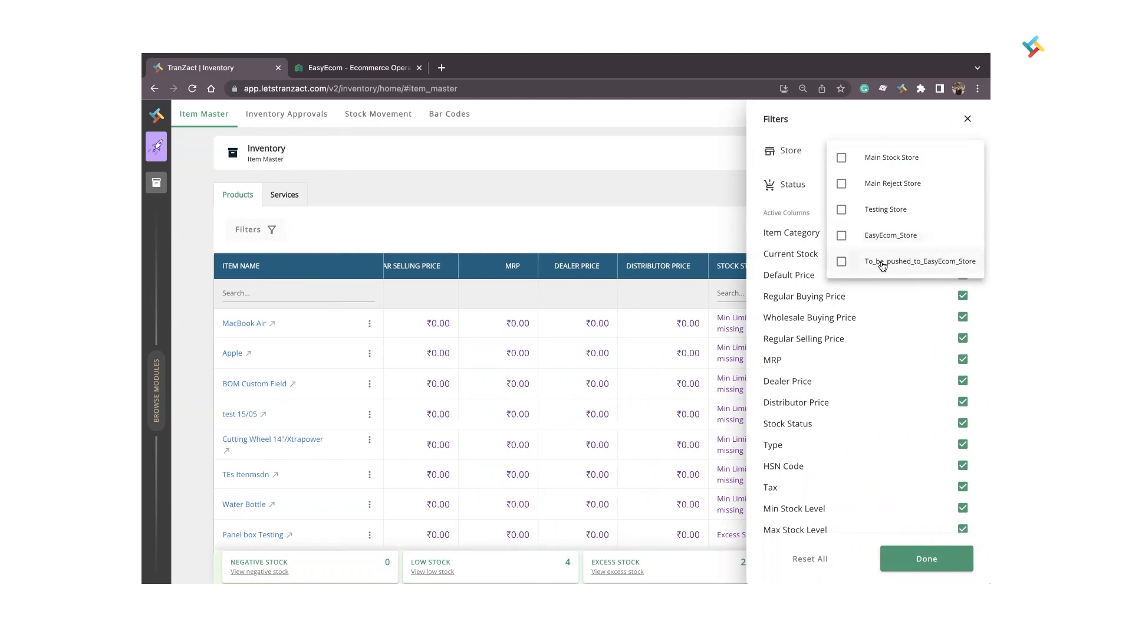
pyautogui.click(966, 118)
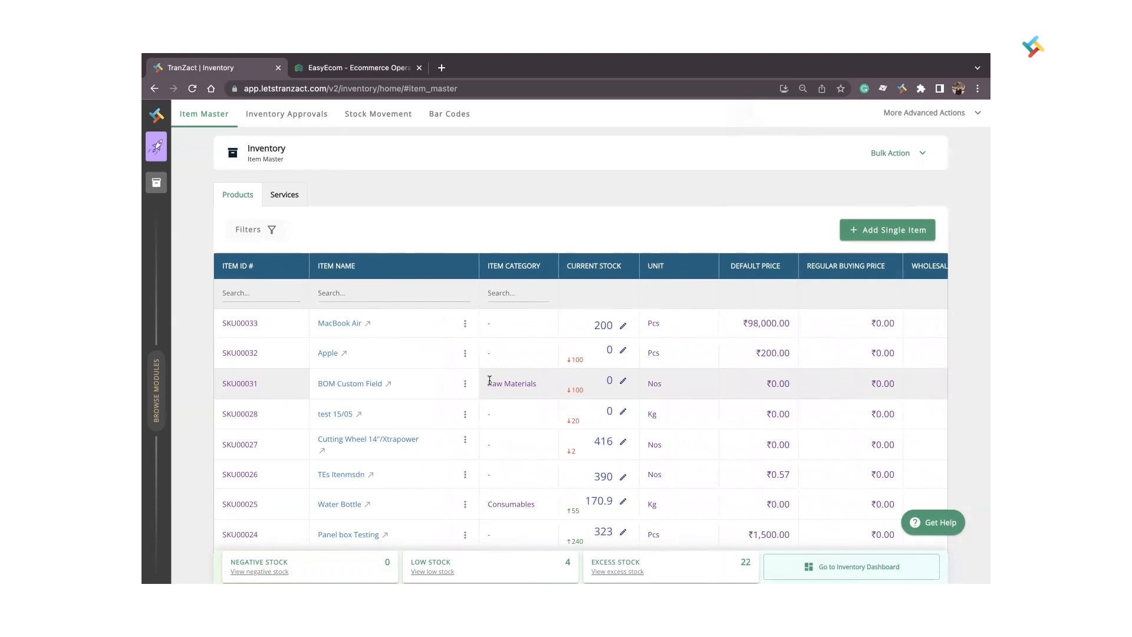
# Add 200 Pcs of MacBook Air stock to To_be_pushed_to_EasyEcom_Store and save the stock update.
pyautogui.click(623, 326)
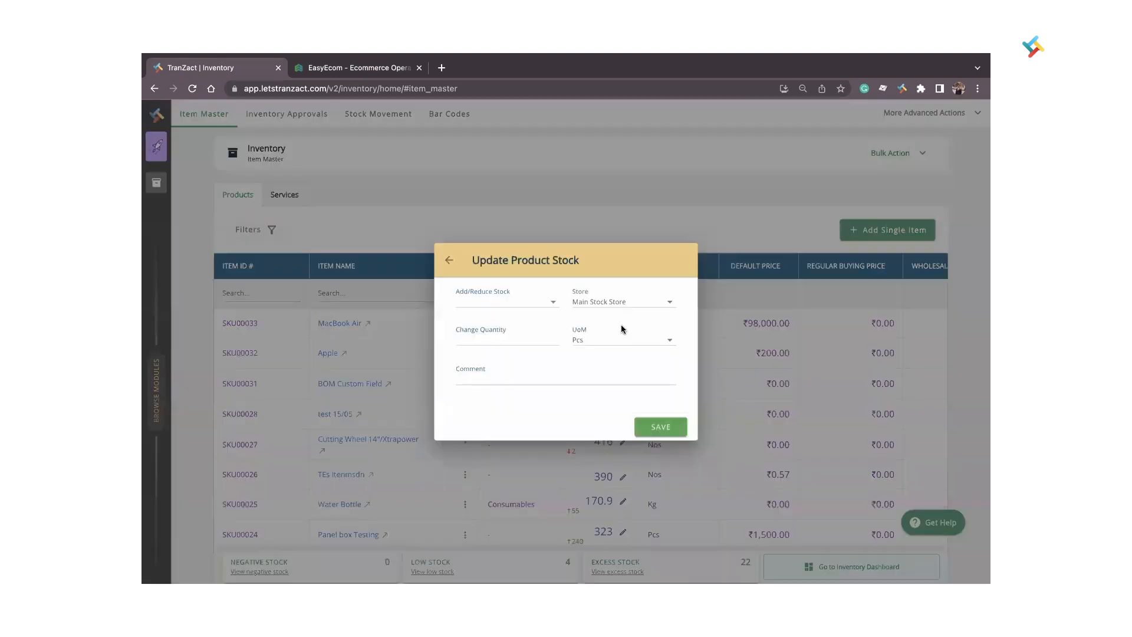
pyautogui.click(524, 304)
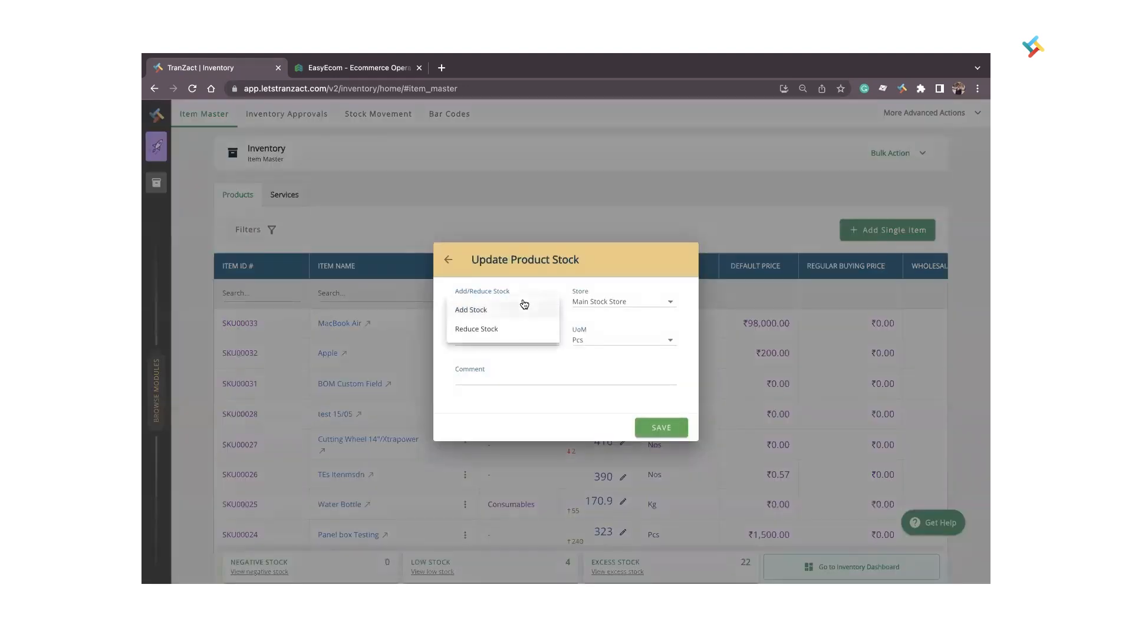
pyautogui.click(496, 313)
pyautogui.click(624, 306)
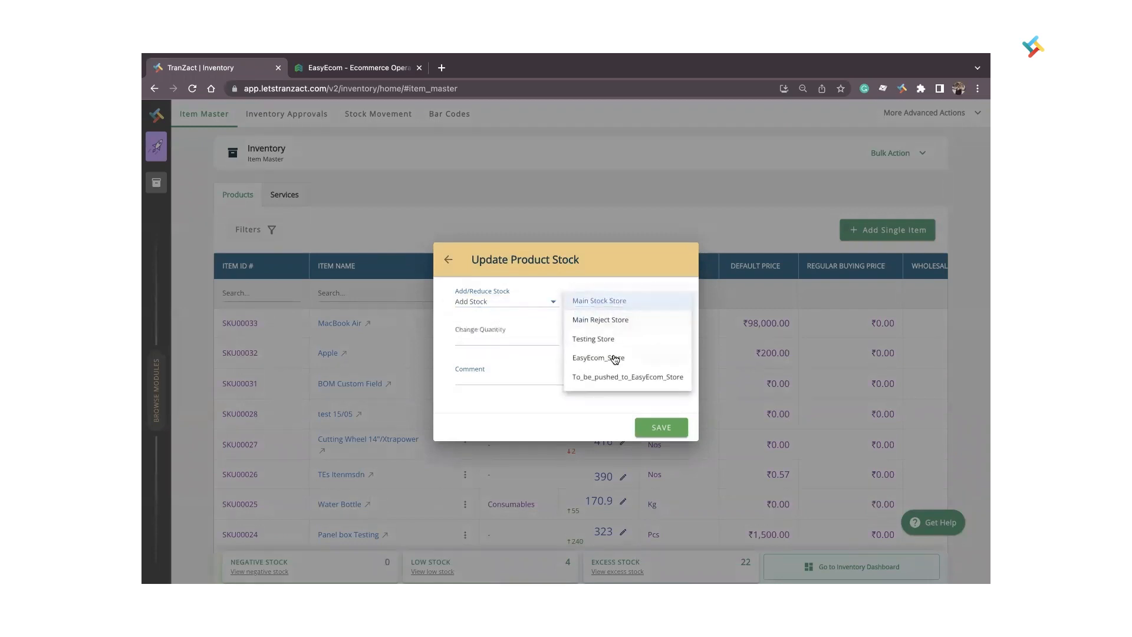
pyautogui.click(609, 375)
pyautogui.click(507, 338)
pyautogui.write('200')
pyautogui.click(652, 425)
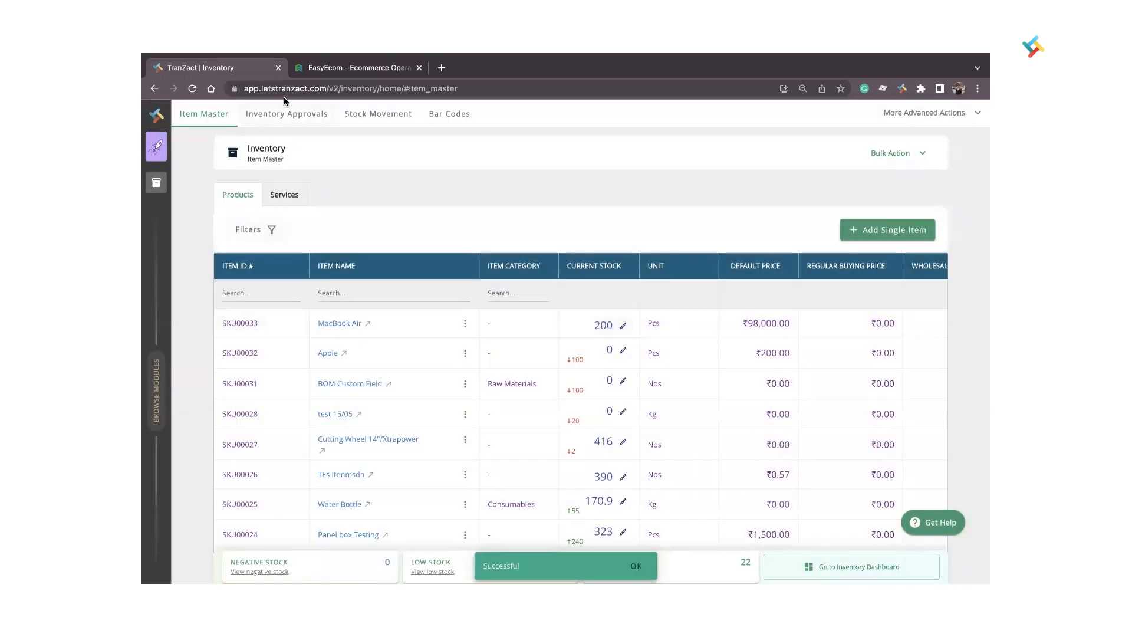
# Approve the pending inventory approval for manual adjustment MAJ00043 and return to the item master.
pyautogui.click(277, 115)
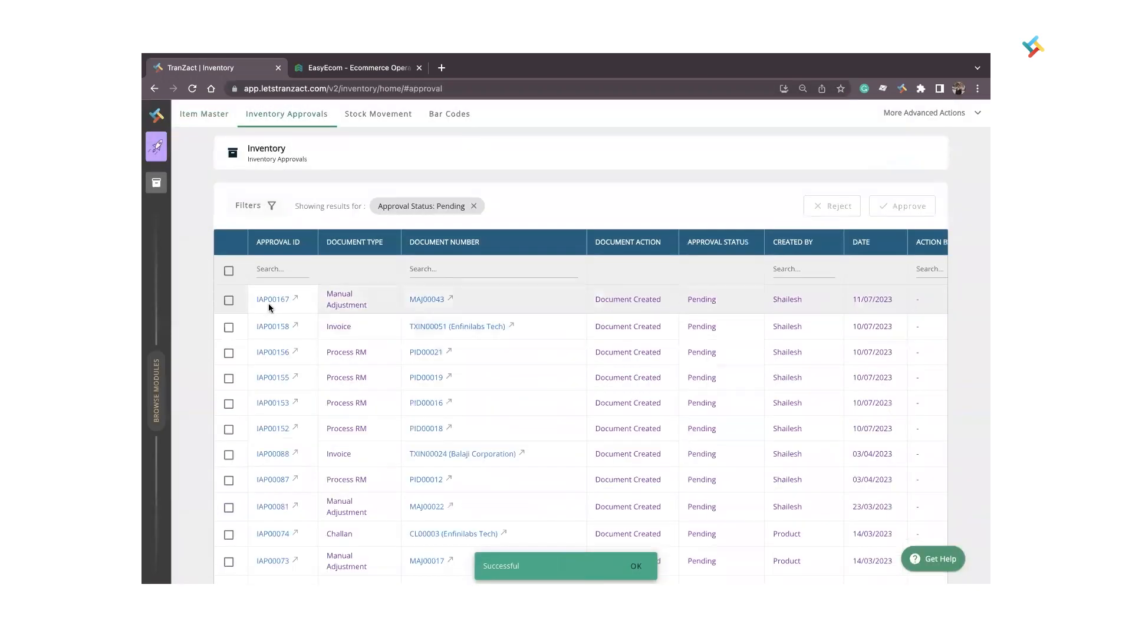
pyautogui.click(229, 301)
pyautogui.click(901, 201)
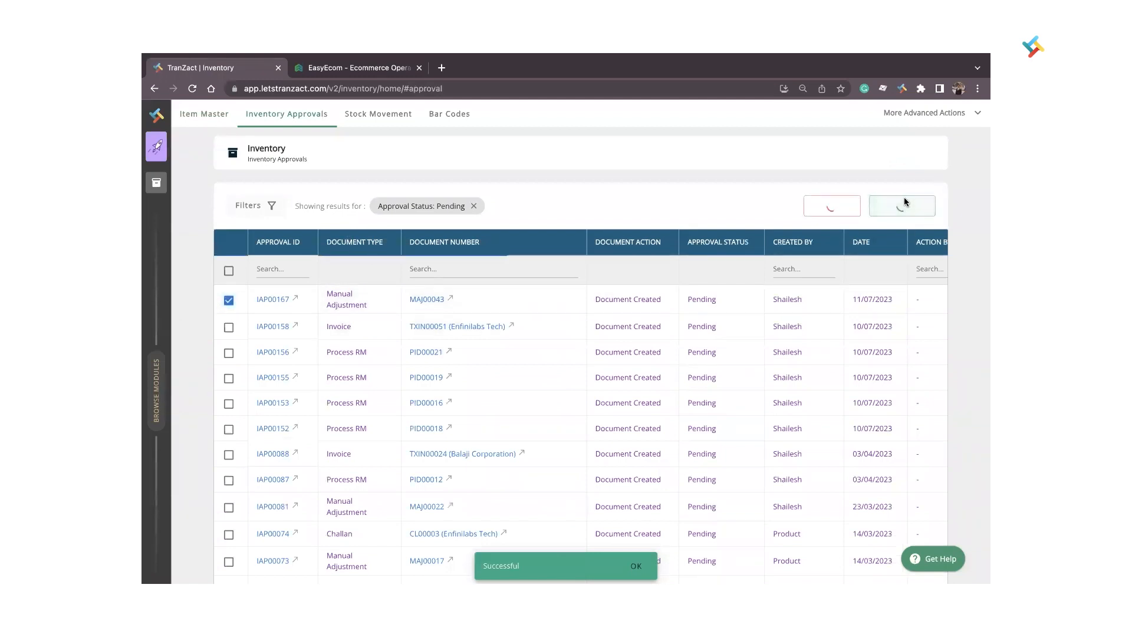
pyautogui.click(204, 114)
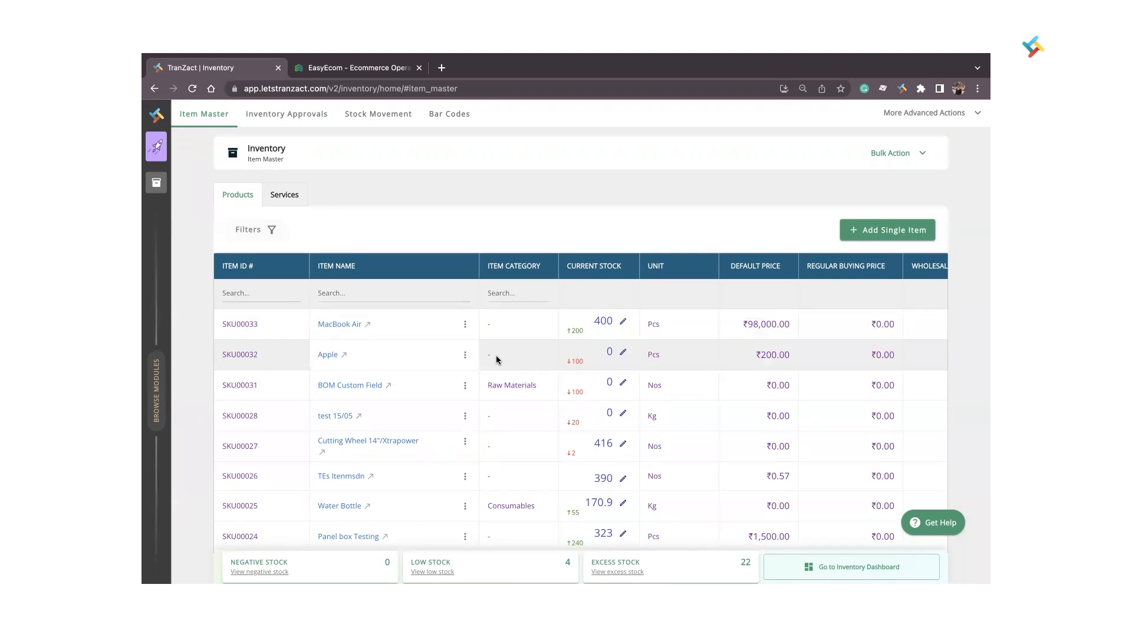
# Send the stock to EasyEcom through EasyEcom Sync without batch-wise data and refresh the job status.
pyautogui.click(973, 112)
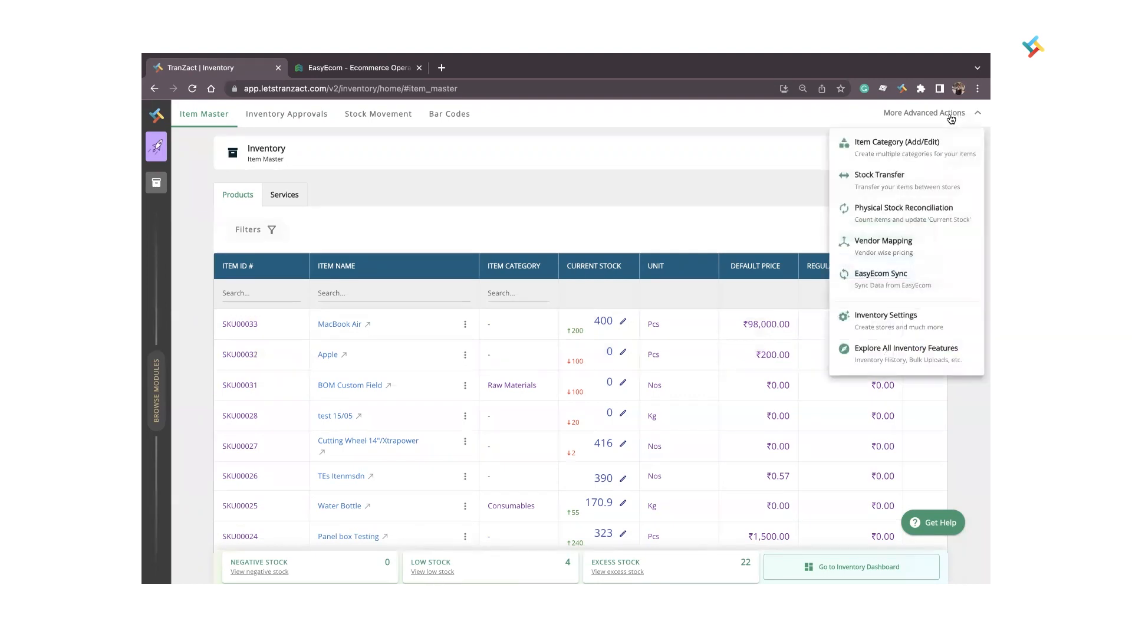
pyautogui.click(892, 285)
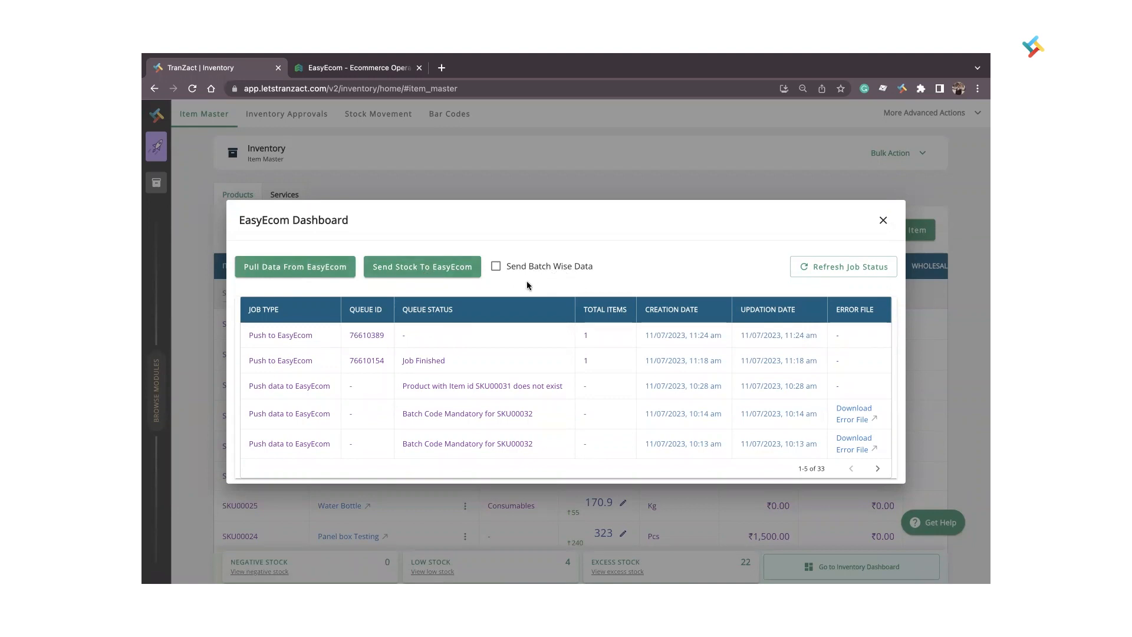
pyautogui.click(411, 268)
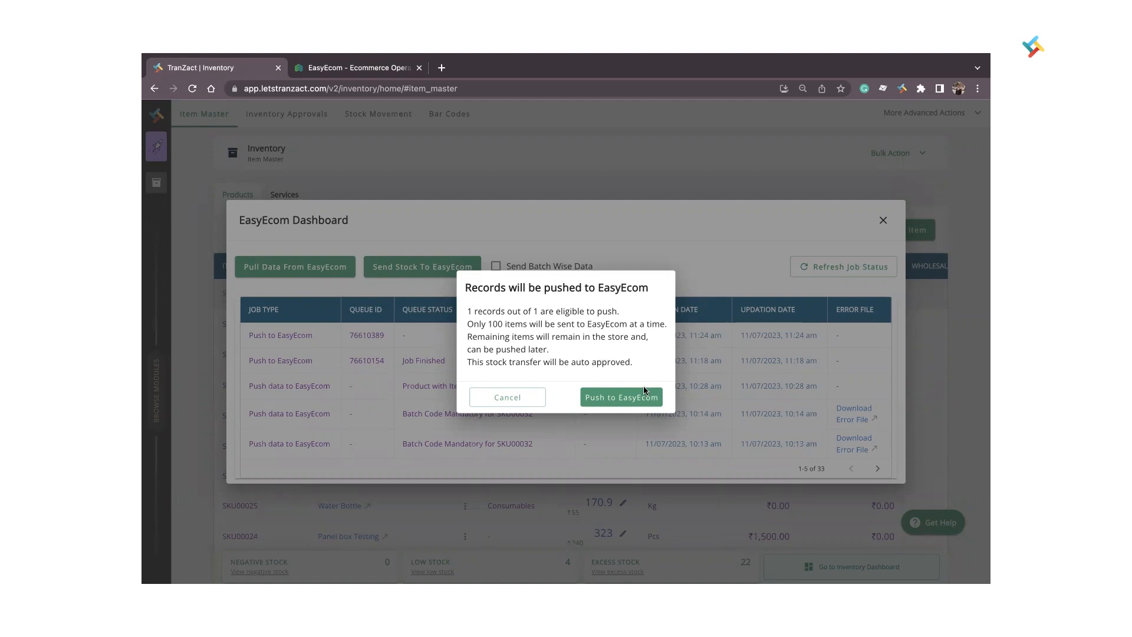
pyautogui.click(609, 397)
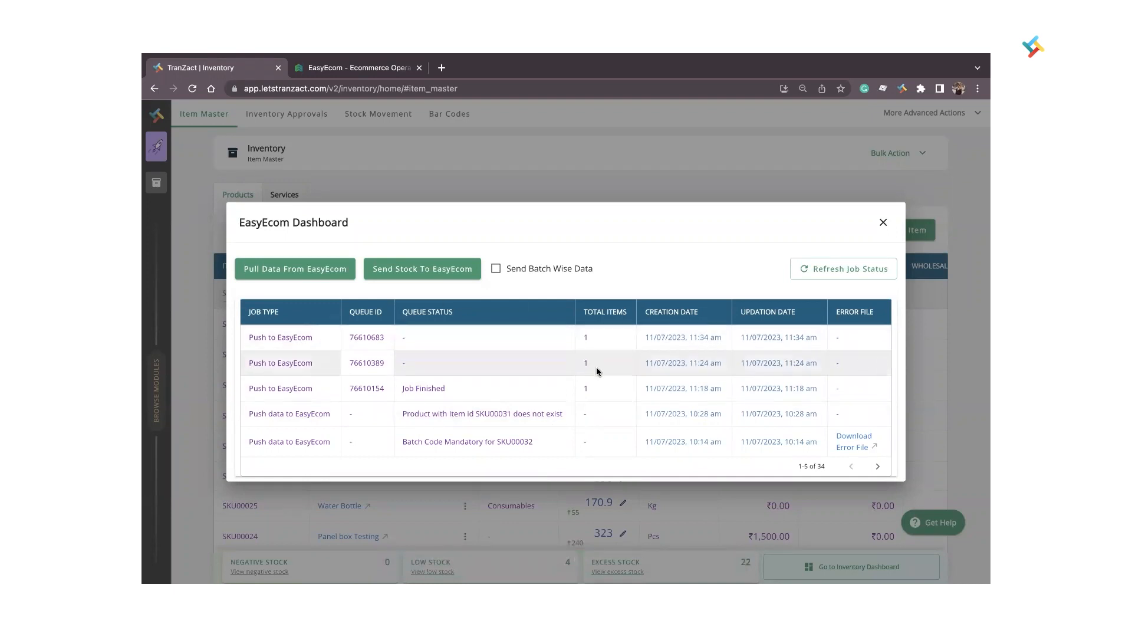
pyautogui.click(841, 269)
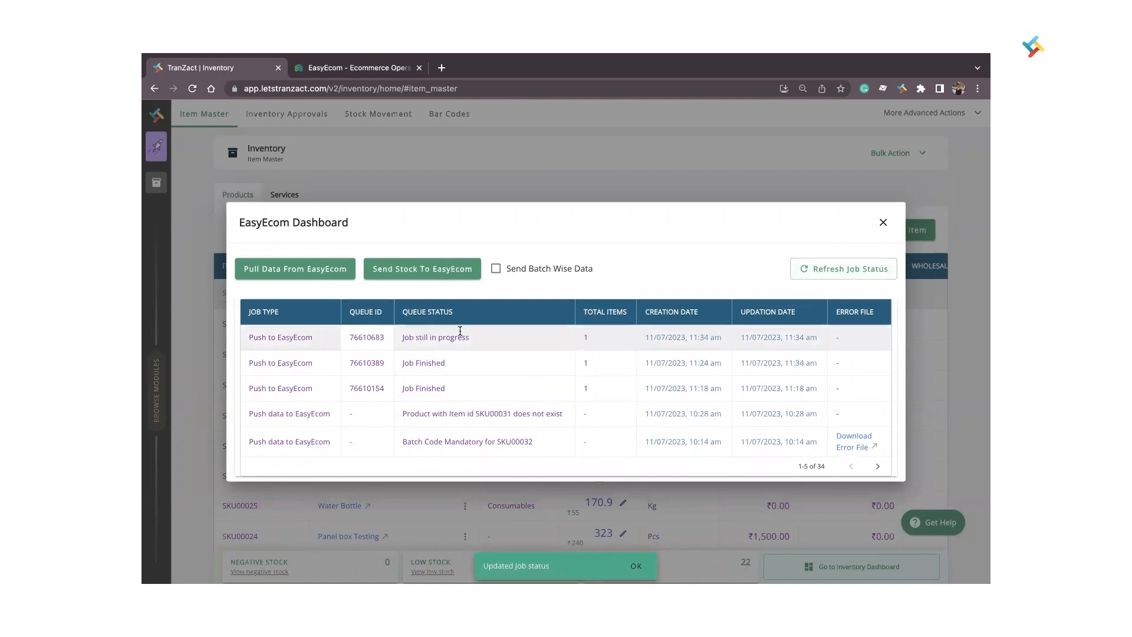
# Switch to EasyEcom, reload the inventory, search by name for "Mac" and examine the MacBook Air's inventory details.
pyautogui.click(323, 69)
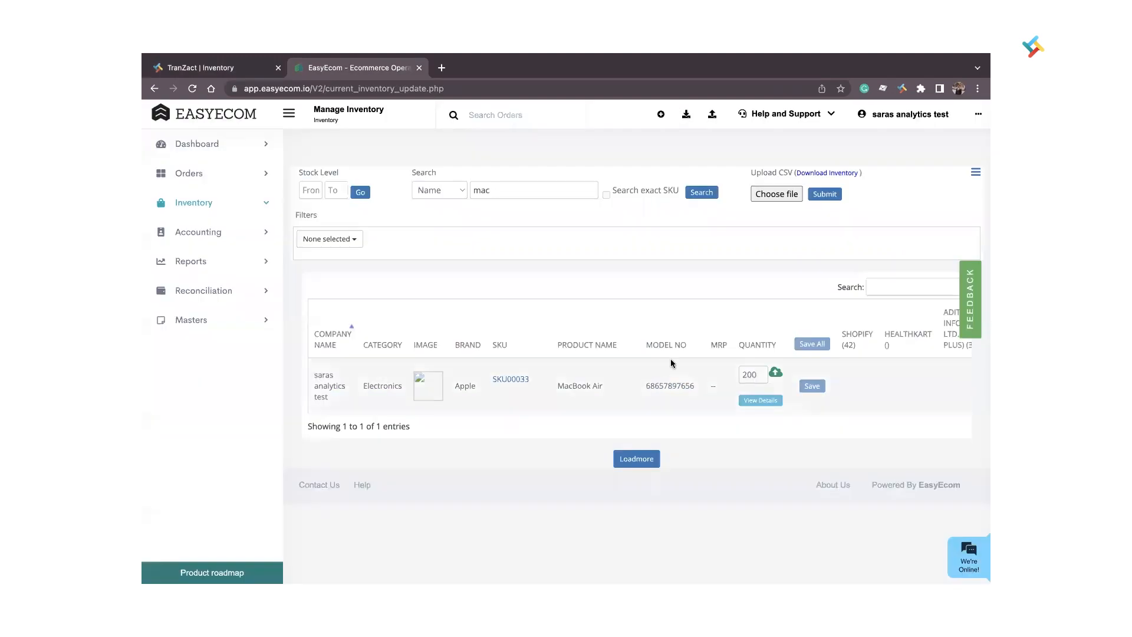
pyautogui.click(193, 90)
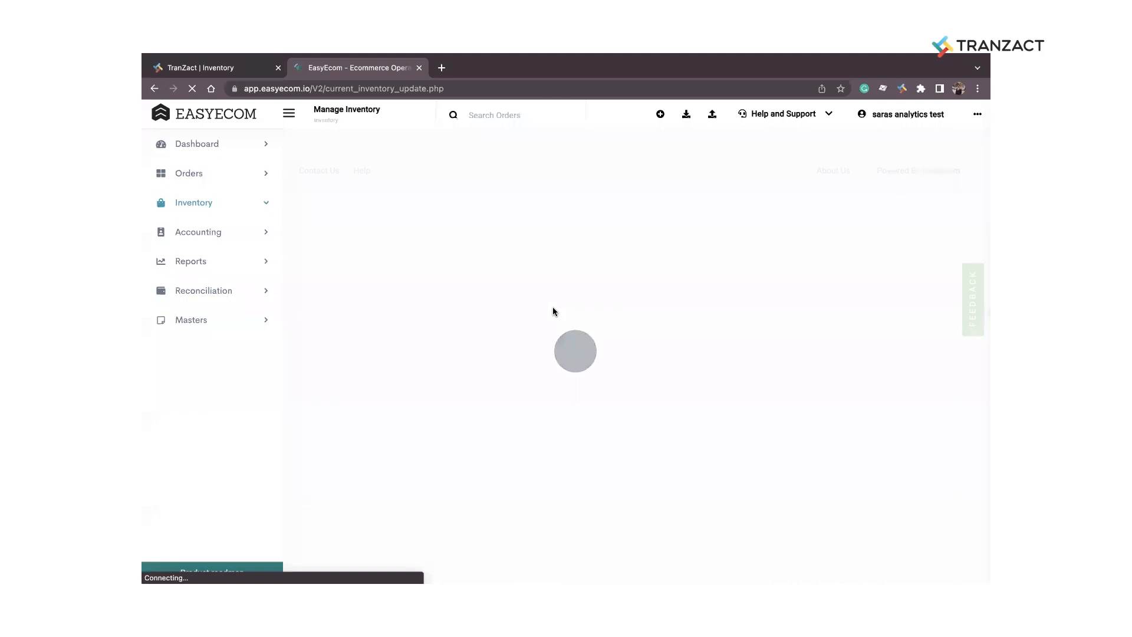
pyautogui.click(440, 186)
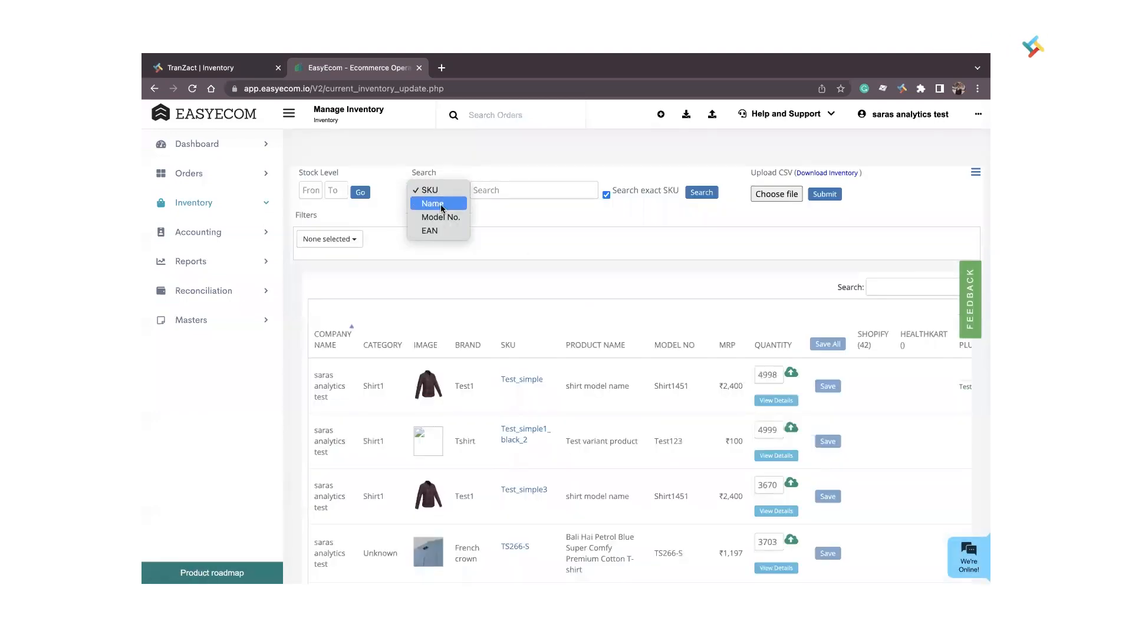
pyautogui.click(429, 202)
pyautogui.click(504, 192)
pyautogui.write('Mac')
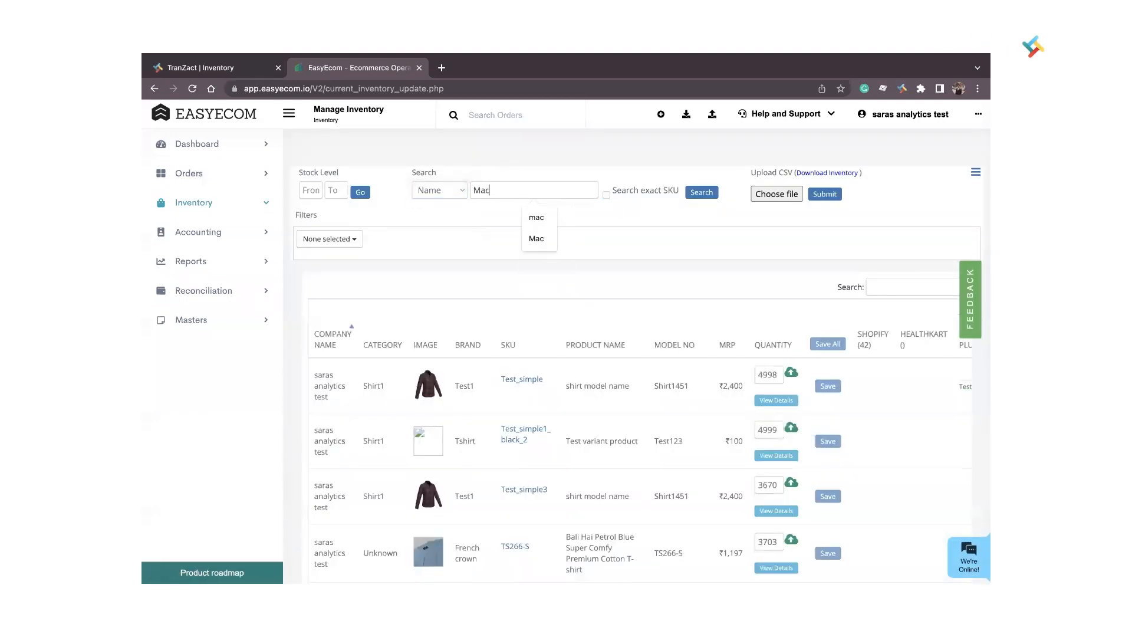
pyautogui.click(709, 194)
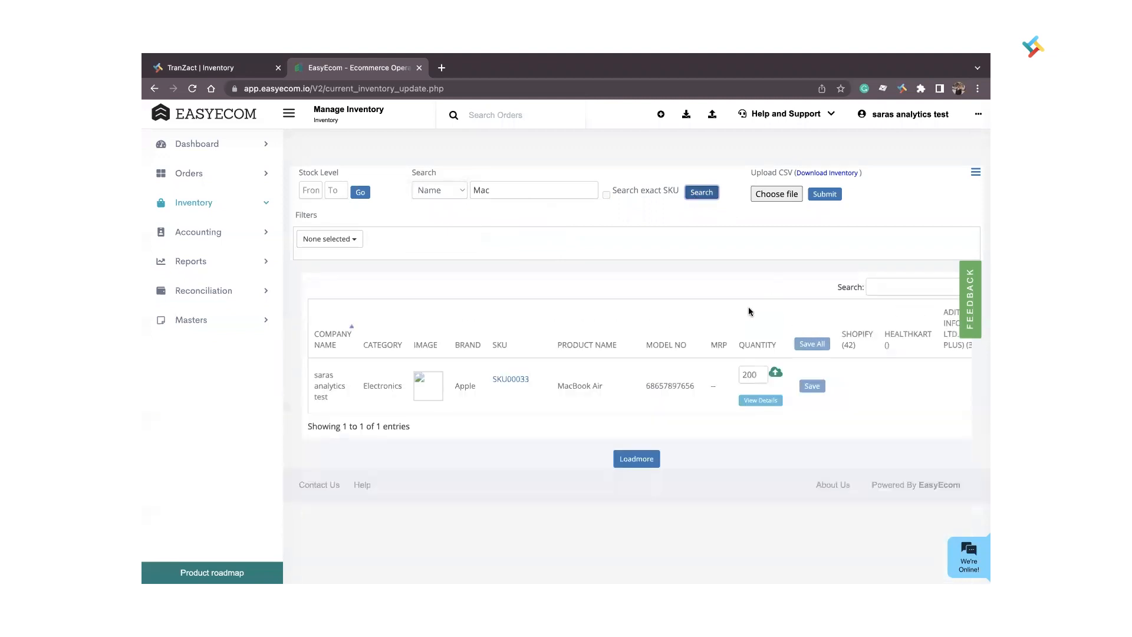
pyautogui.click(760, 401)
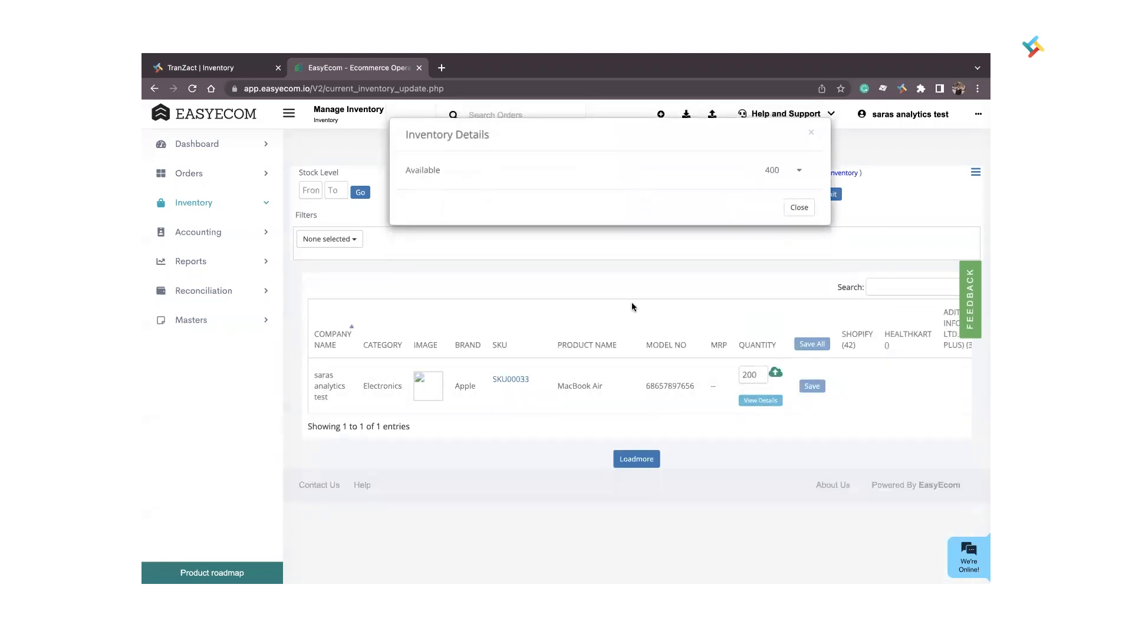
pyautogui.click(800, 172)
# Refresh the job status in TranZact's EasyEcom Dashboard and close the inventory details back in EasyEcom.
pyautogui.click(236, 68)
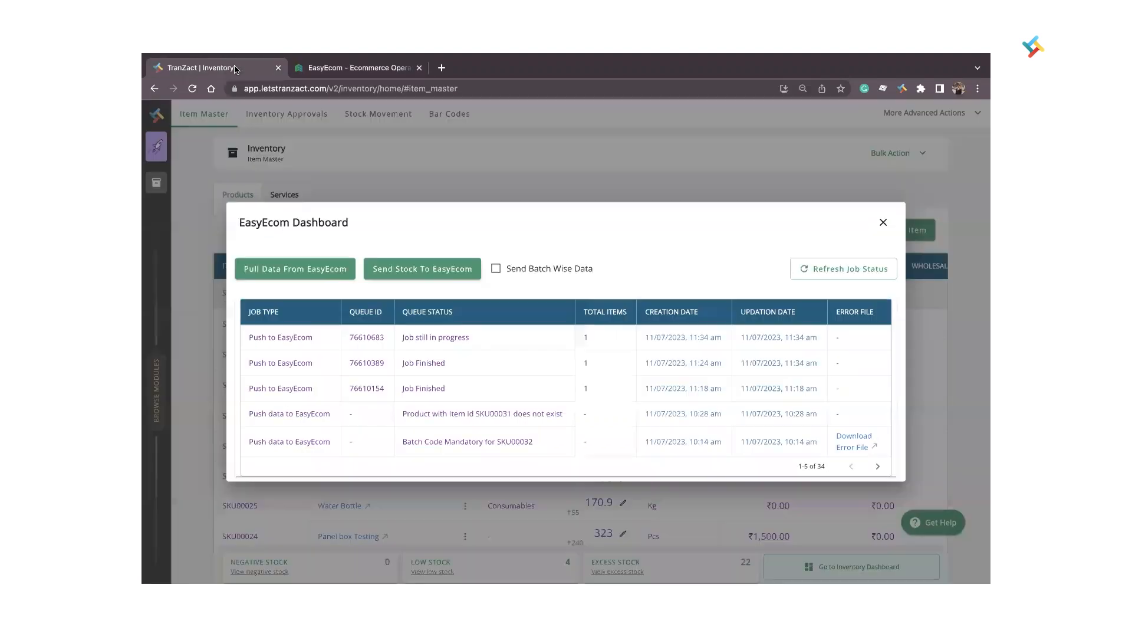
pyautogui.click(826, 265)
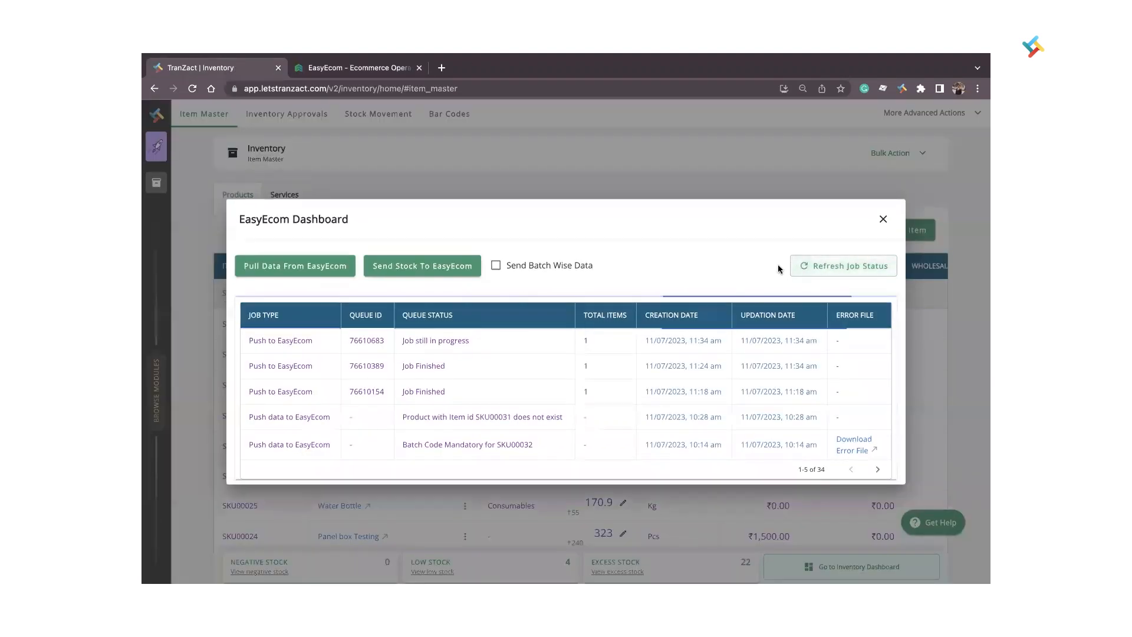
pyautogui.click(329, 68)
pyautogui.click(800, 208)
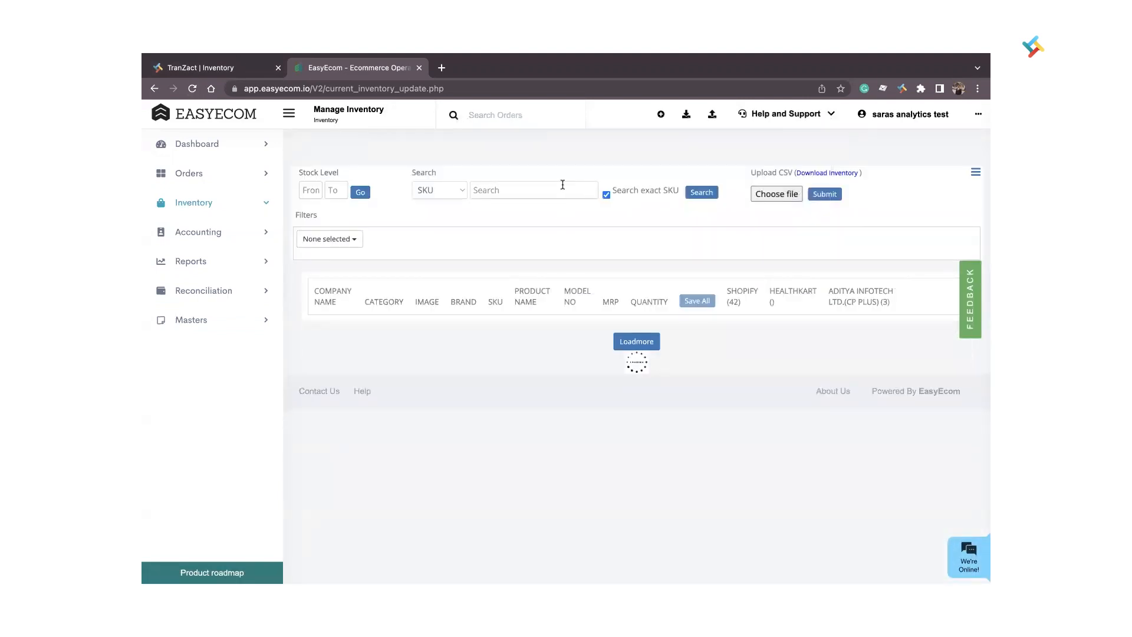
# Search the reloaded EasyEcom inventory by product name for "mac".
pyautogui.click(430, 189)
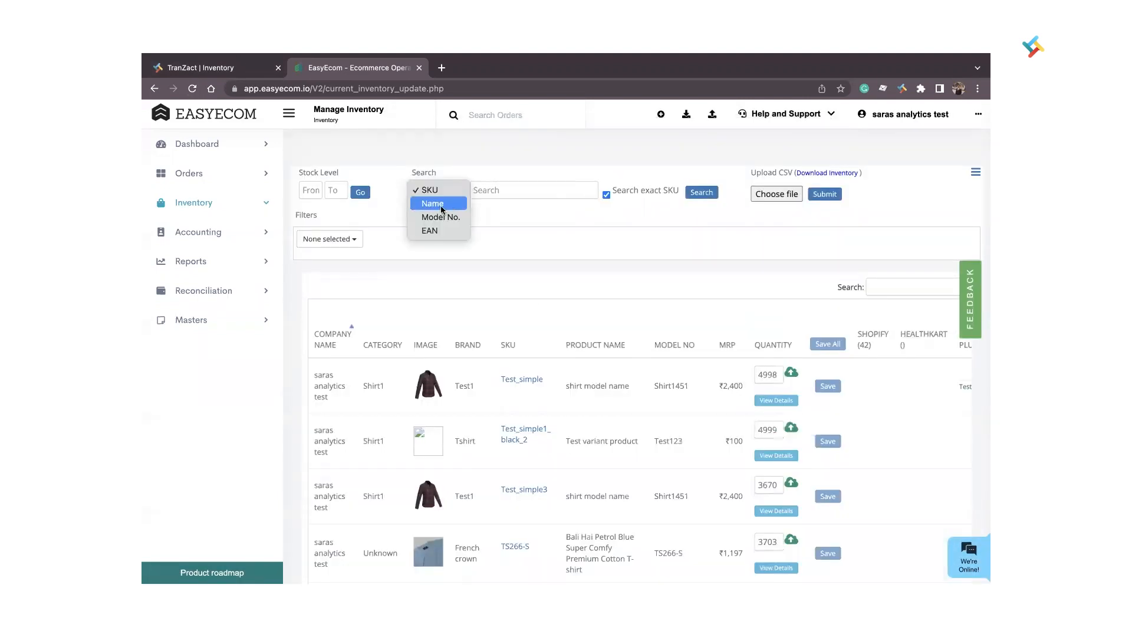
pyautogui.click(440, 200)
pyautogui.click(515, 188)
pyautogui.write('mac')
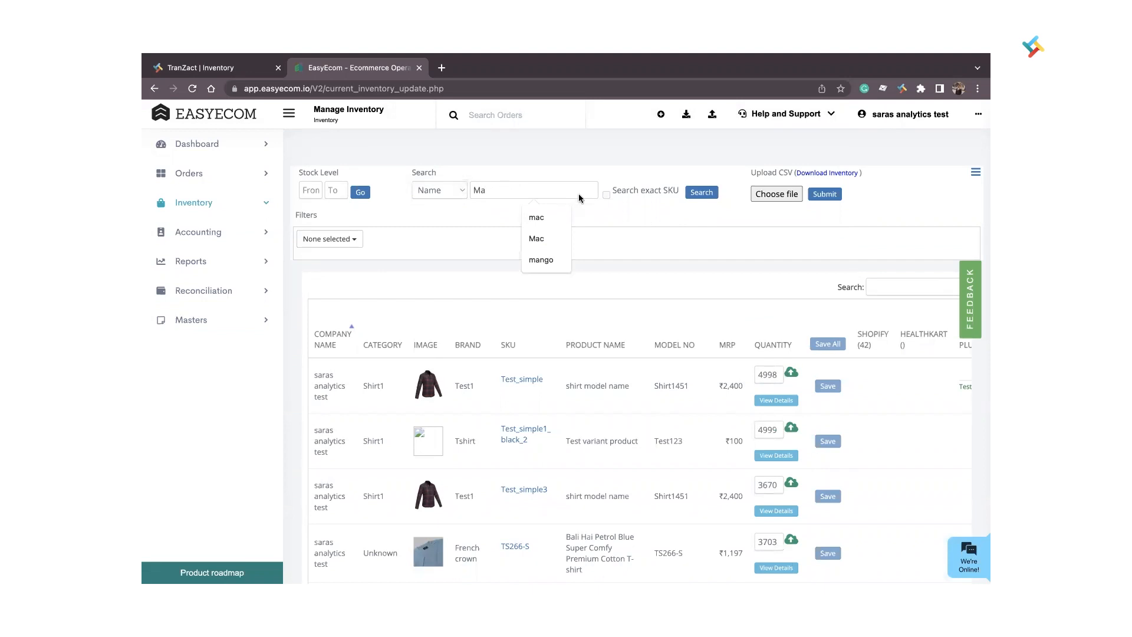
pyautogui.click(702, 193)
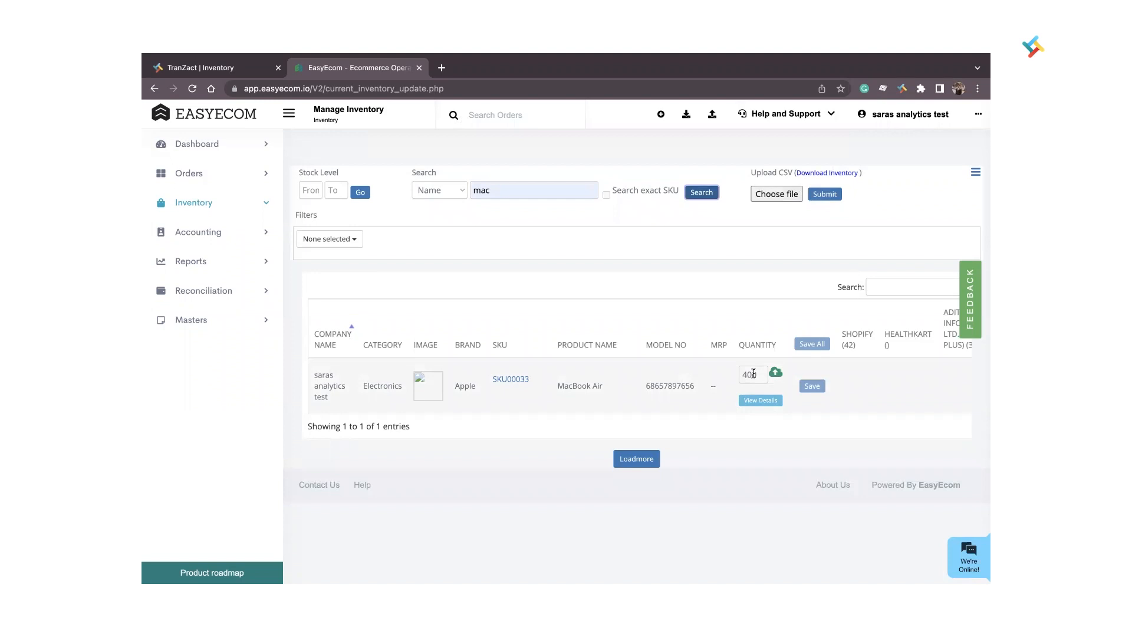
# Set the MacBook Air's quantity to 200 in EasyEcom and save the change.
pyautogui.click(753, 373)
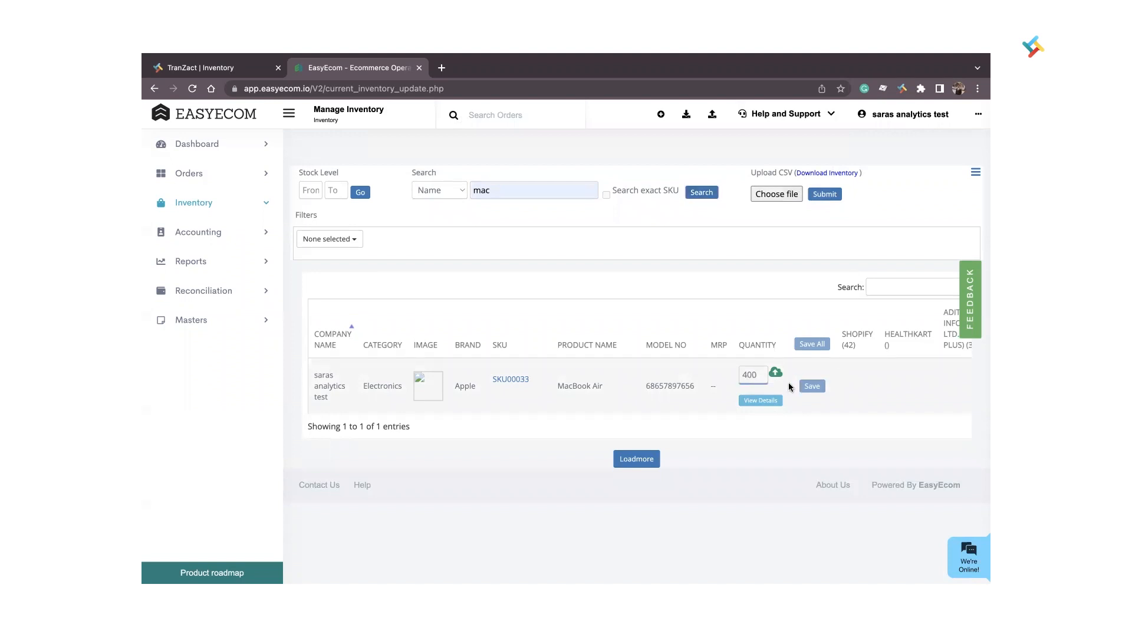
pyautogui.press('BackSpace')
pyautogui.press('BackSpace')
pyautogui.press('BackSpace')
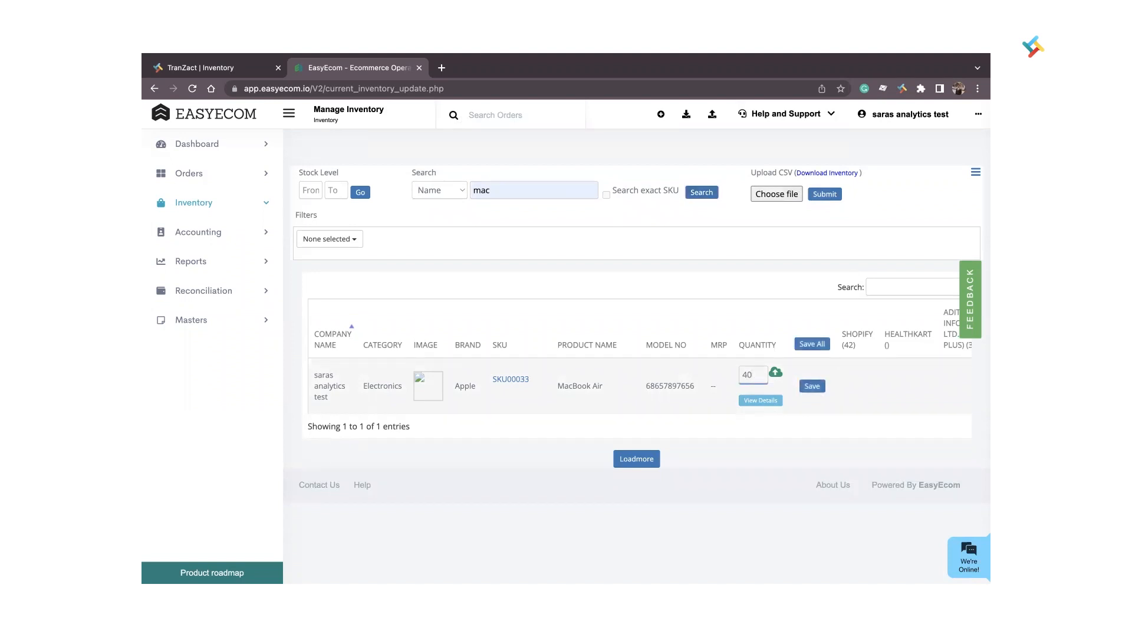
pyautogui.write('200')
pyautogui.click(814, 388)
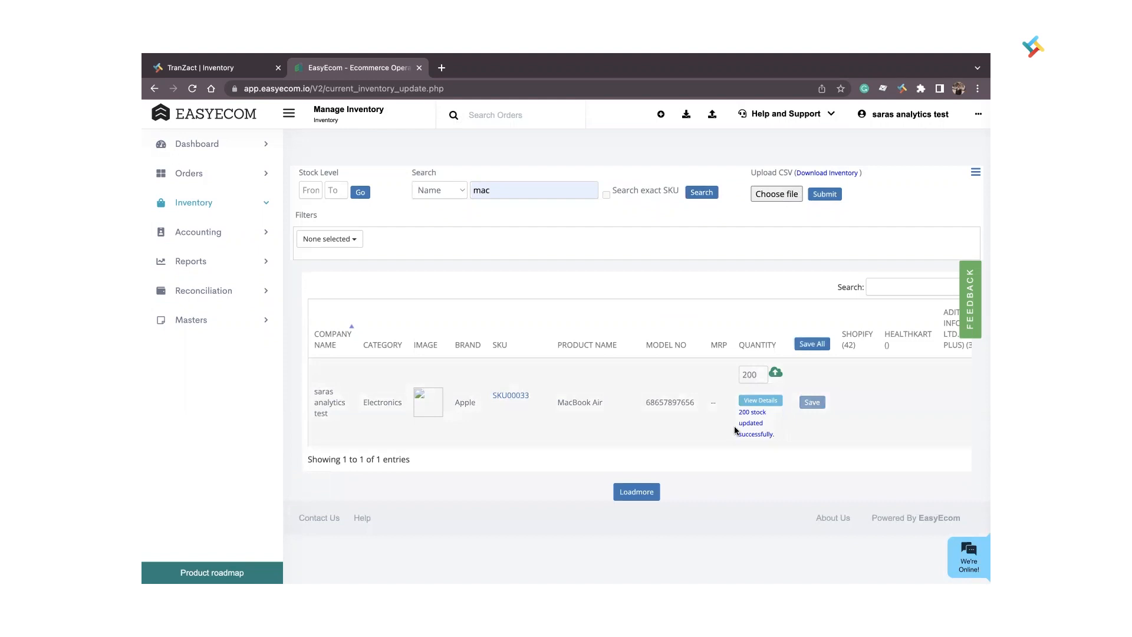
# Switch to TranZact, pull data from EasyEcom and close the EasyEcom Dashboard.
pyautogui.click(207, 67)
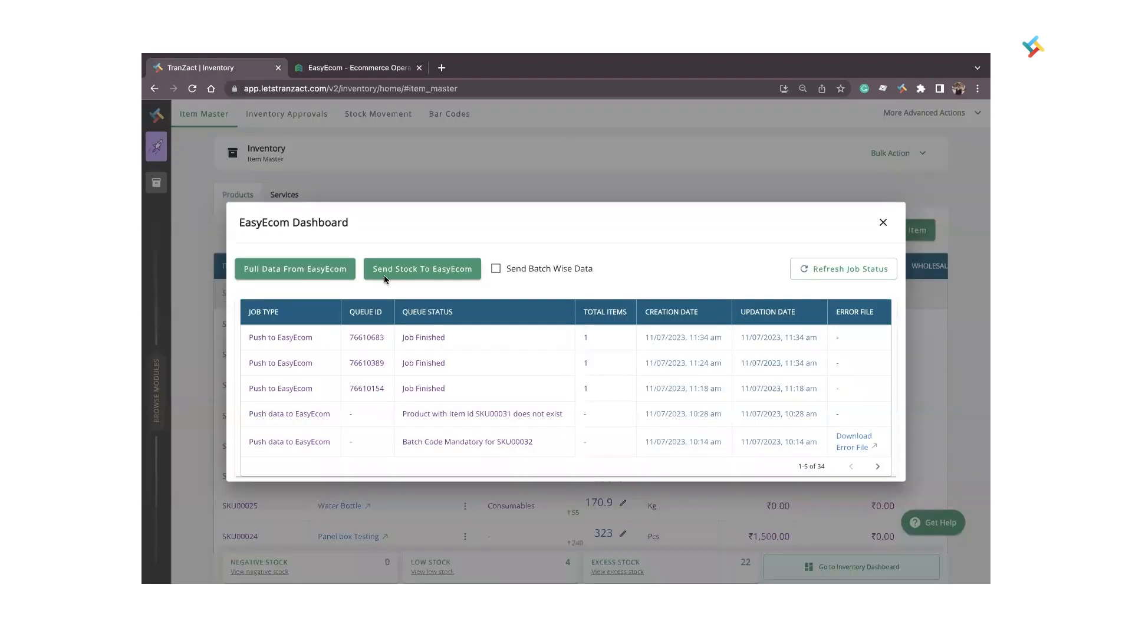
pyautogui.click(314, 270)
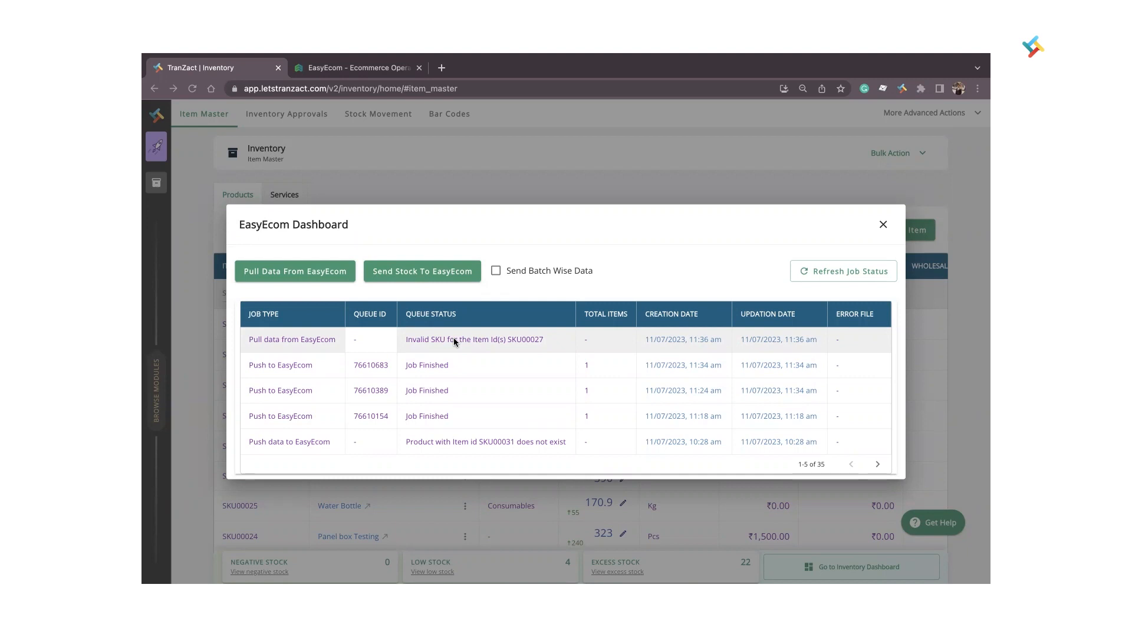
pyautogui.click(882, 224)
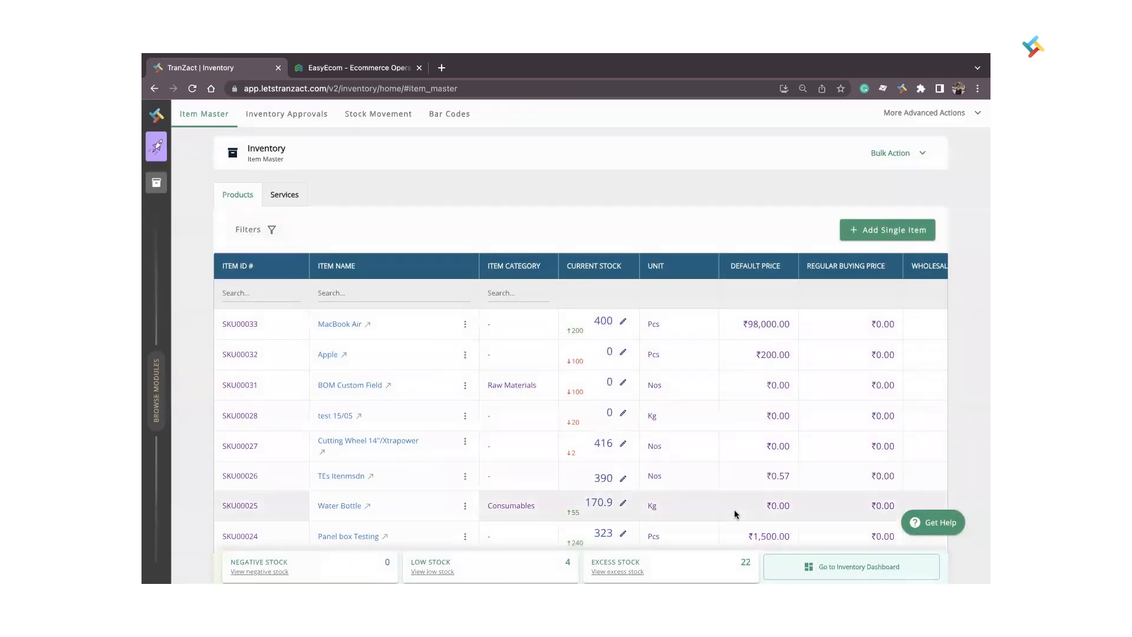